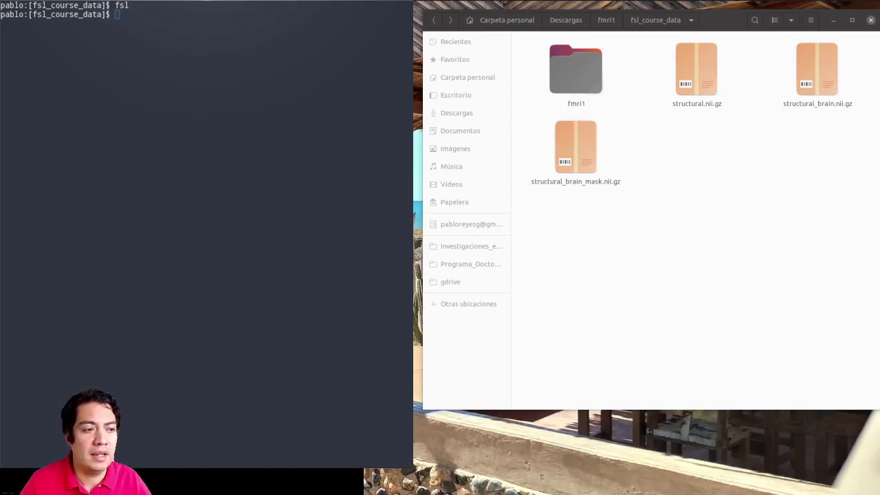
Step: Launch FSL from the terminal with the fsl command and open the FLIRT linear registration tool
{"action": "left_click", "coordinate": [335, 211]}
{"action": "type", "text": "fsl"}
{"action": "key", "text": "Return"}
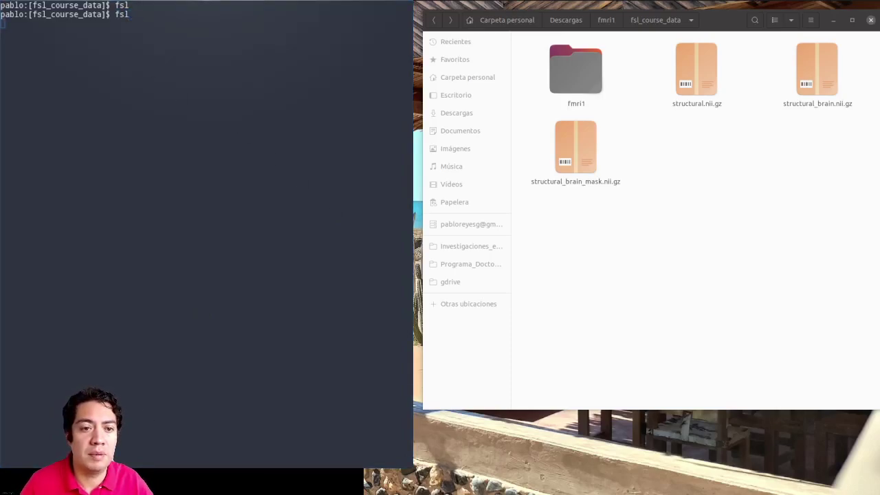
{"action": "left_click_drag", "start_coordinate": [422, 65], "coordinate": [646, 137]}
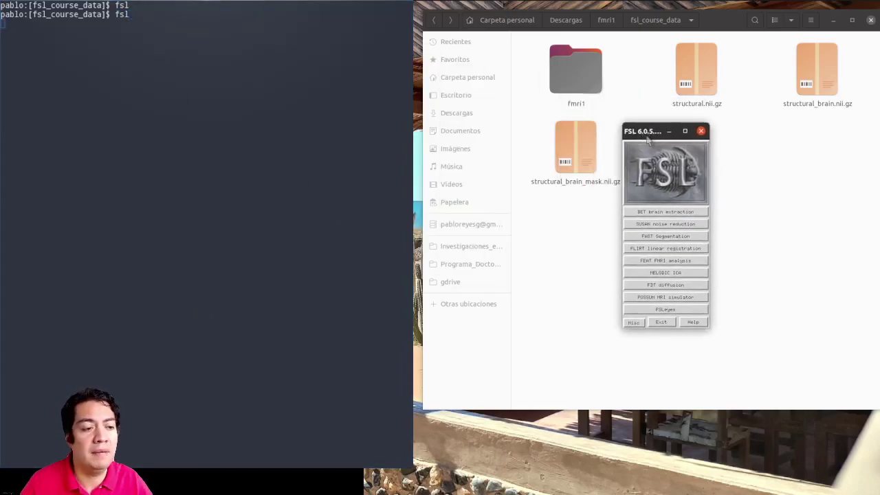
{"action": "left_click", "coordinate": [635, 251]}
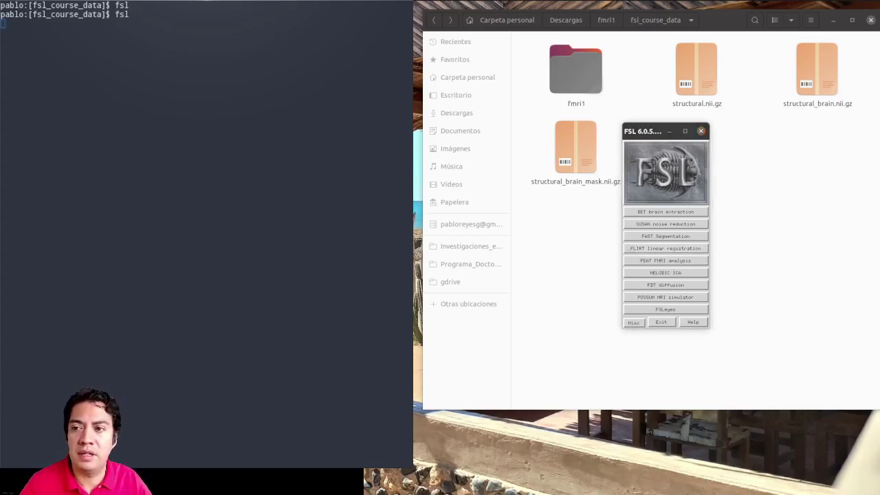
{"action": "left_click_drag", "start_coordinate": [569, 140], "coordinate": [644, 153]}
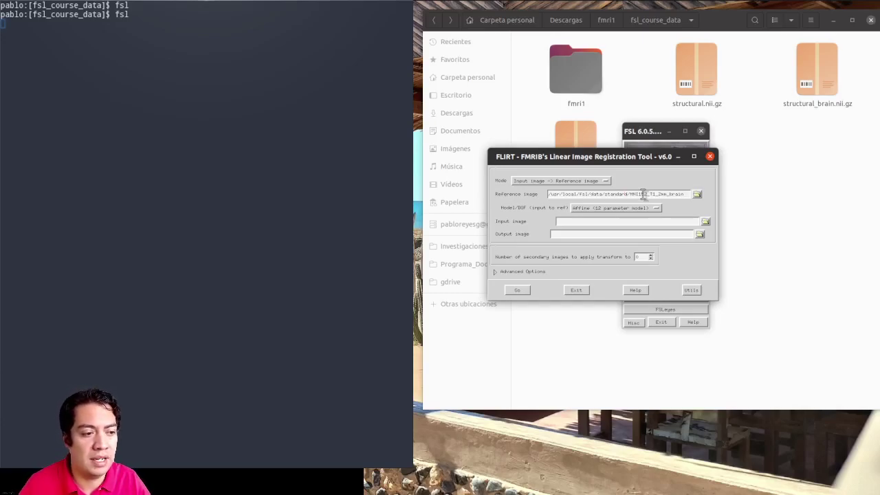
Step: Choose structural_brain.nii.gz from the fsl_course_data folder as FLIRT's input image
{"action": "left_click_drag", "start_coordinate": [669, 196], "coordinate": [688, 197]}
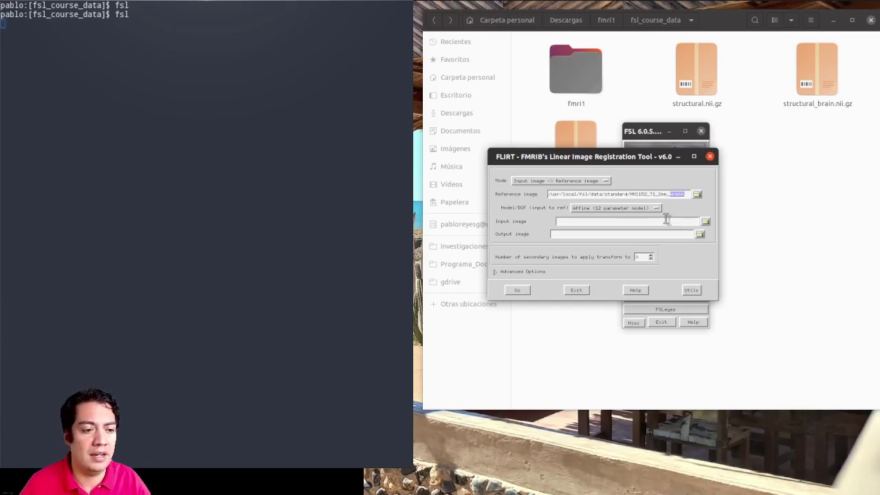
{"action": "left_click", "coordinate": [705, 221]}
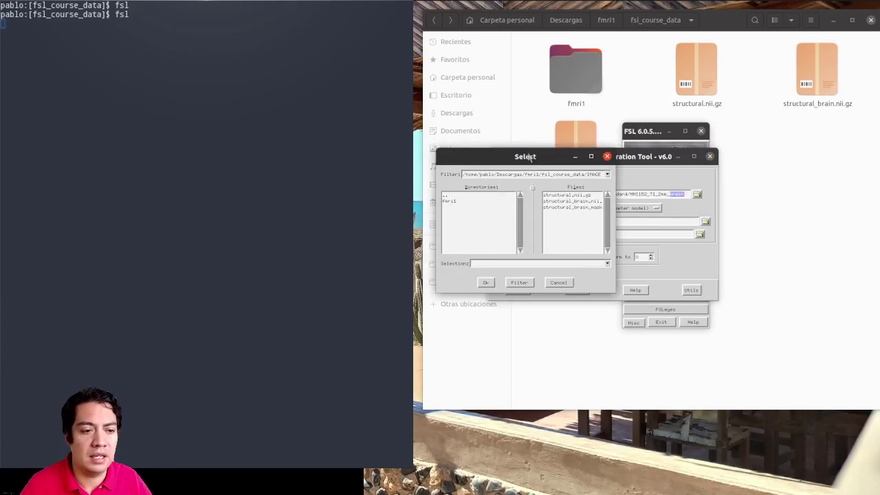
{"action": "left_click", "coordinate": [568, 202]}
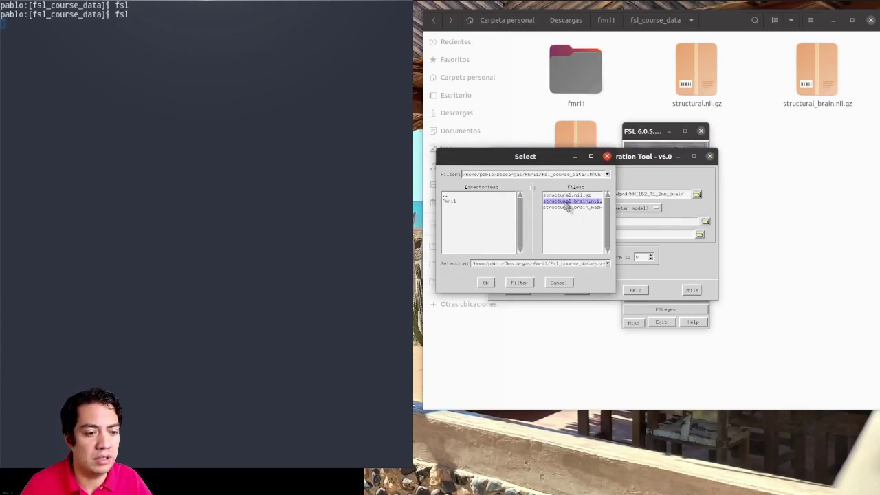
{"action": "left_click", "coordinate": [486, 283]}
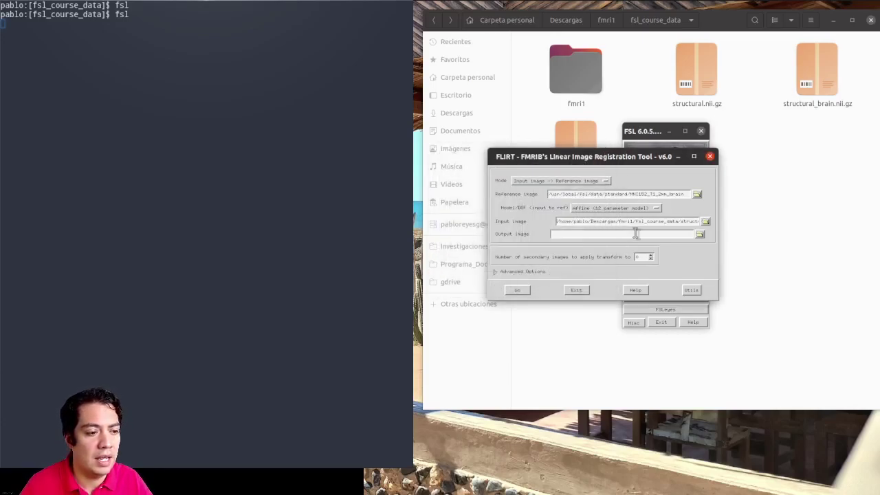
Step: Name the output image structural_brain_2mni.nii.gz in the input image's folder and choose the Affine (12 parameter model)
{"action": "triple_click", "coordinate": [639, 221]}
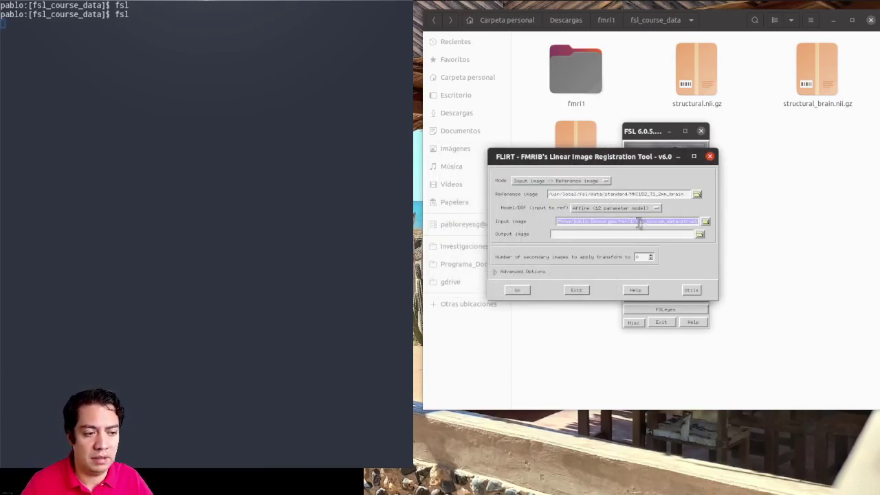
{"action": "middle_click", "coordinate": [565, 236]}
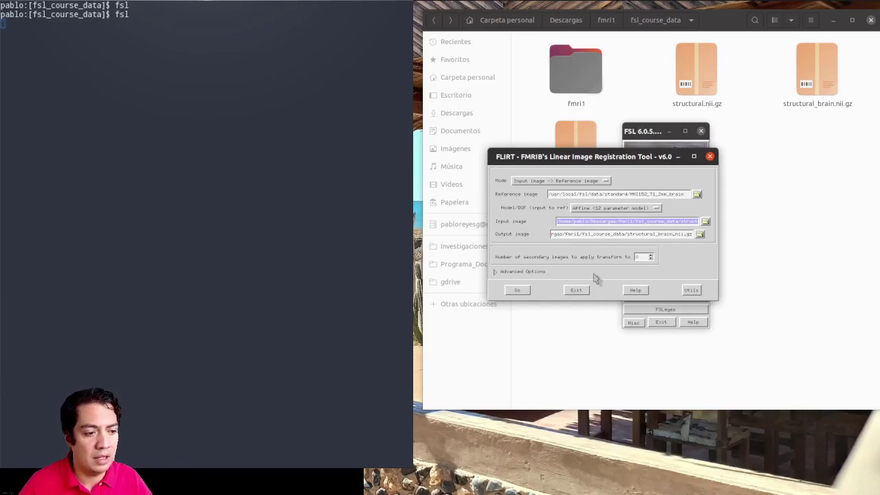
{"action": "type", "text": "_2"}
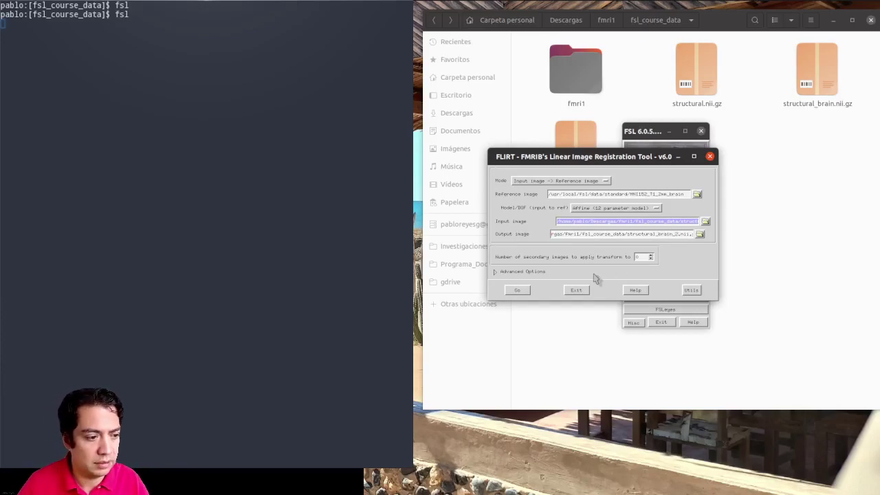
{"action": "type", "text": "mni"}
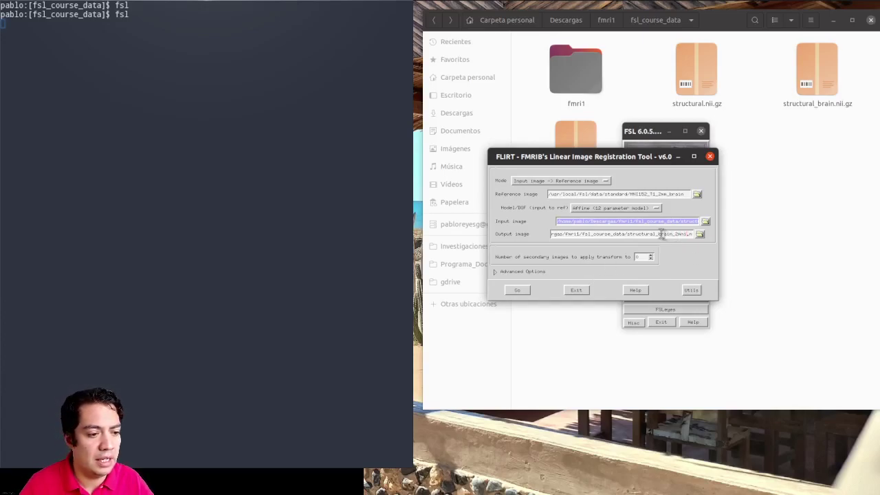
{"action": "left_click", "coordinate": [613, 210]}
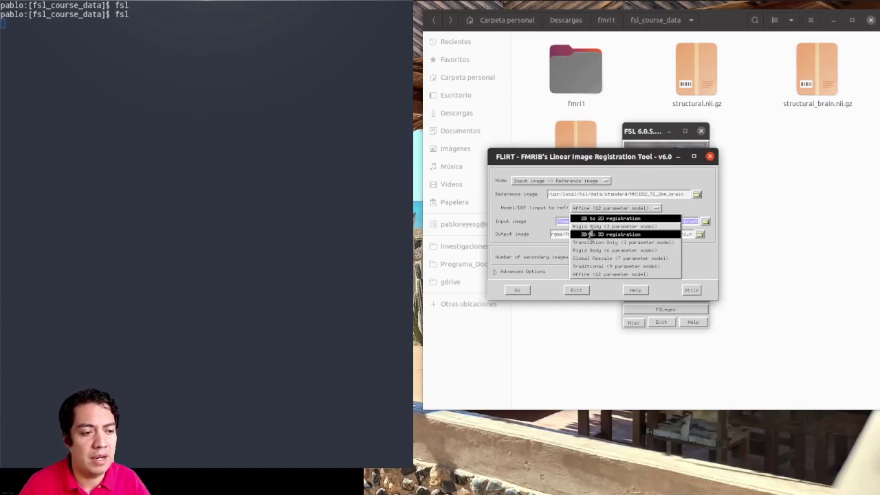
{"action": "left_click", "coordinate": [601, 275]}
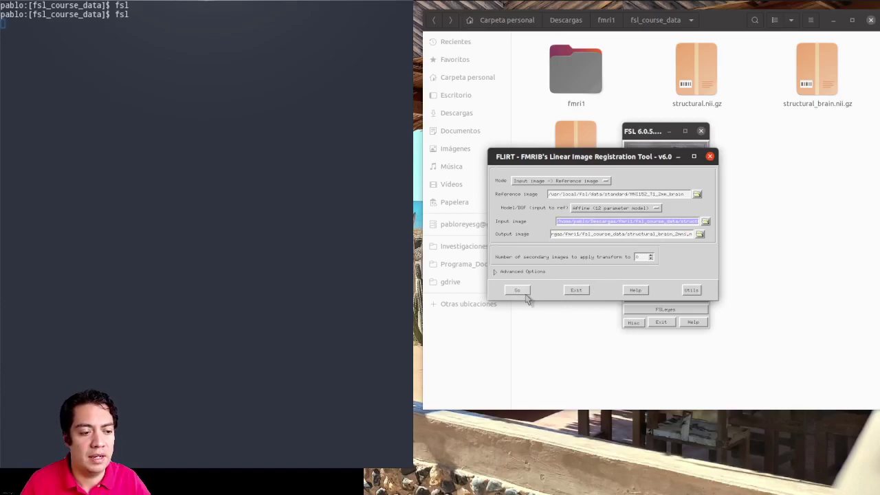
Step: Review the advanced search, cost function, interpolation and weighting options, and run the registration
{"action": "left_click", "coordinate": [496, 272]}
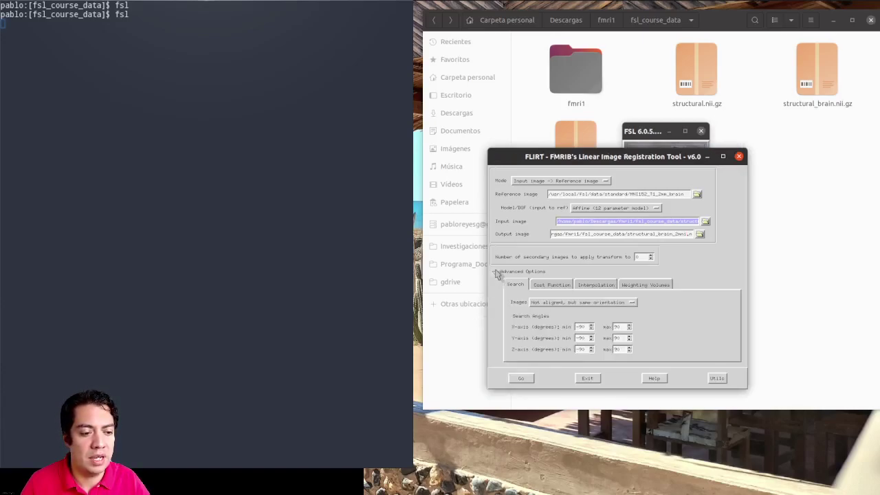
{"action": "left_click", "coordinate": [552, 289]}
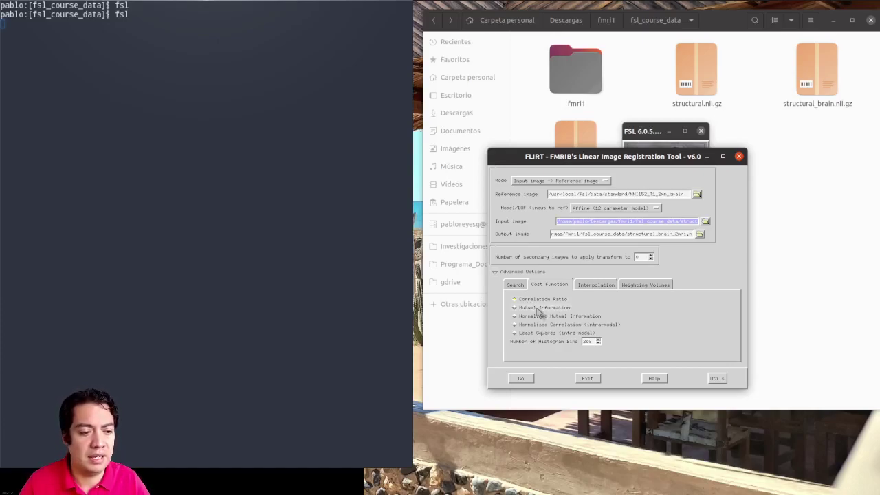
{"action": "left_click", "coordinate": [592, 285]}
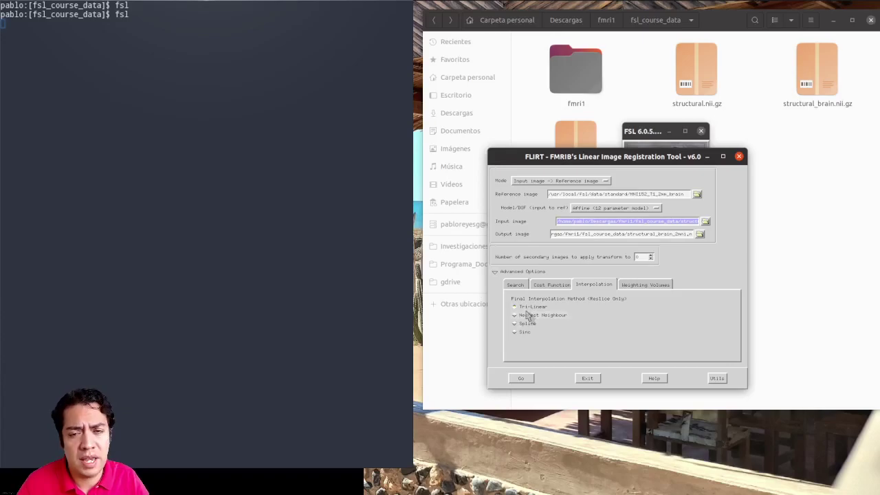
{"action": "left_click", "coordinate": [650, 286]}
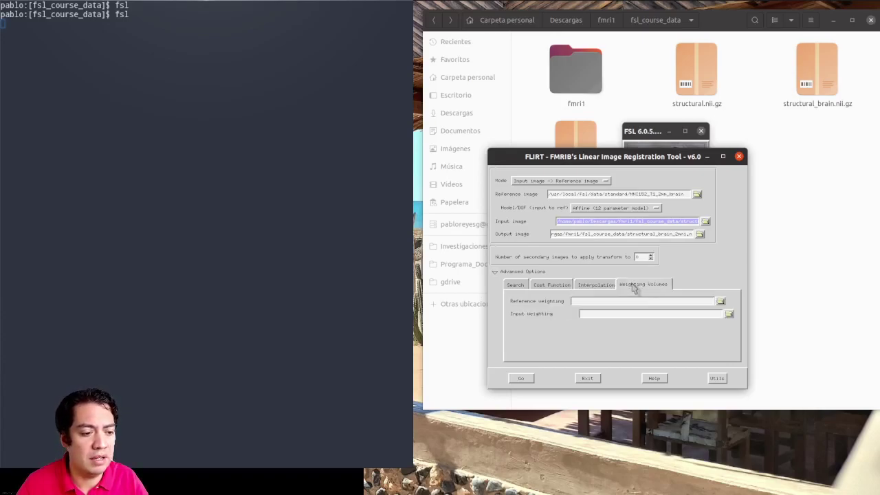
{"action": "left_click", "coordinate": [596, 286]}
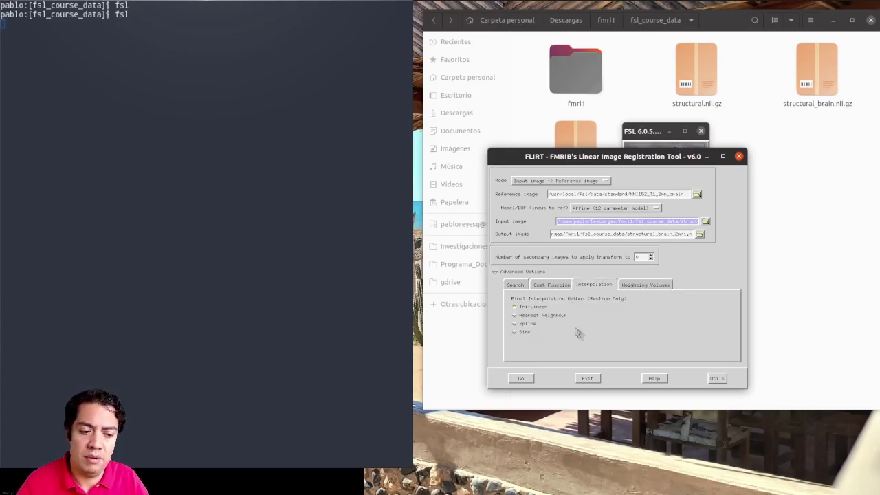
{"action": "left_click", "coordinate": [522, 379]}
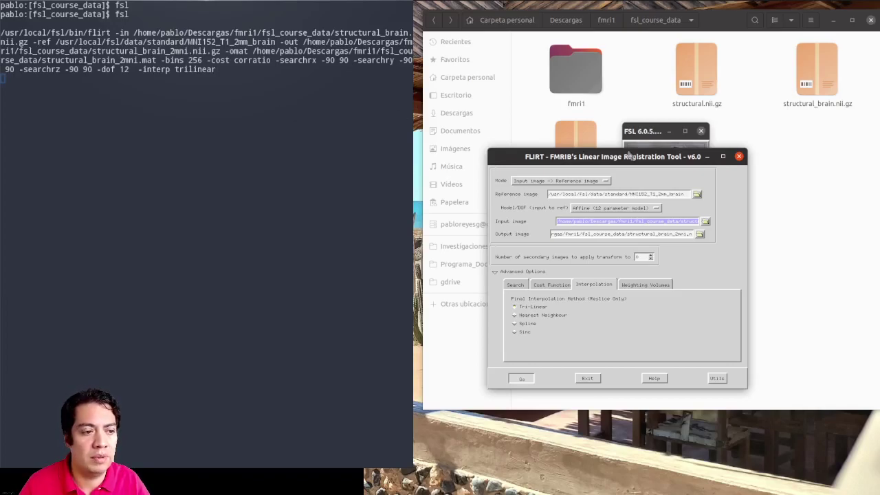
Step: Move the FLIRT and FSL windows away from the output files and bring the fsl_course_data folder window to the front
{"action": "left_click_drag", "start_coordinate": [623, 160], "coordinate": [591, 193]}
{"action": "left_click_drag", "start_coordinate": [650, 131], "coordinate": [779, 227]}
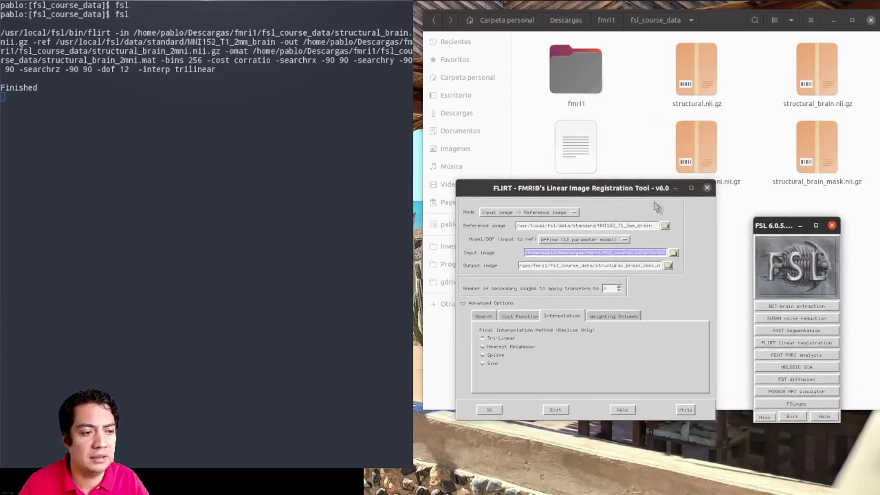
{"action": "left_click_drag", "start_coordinate": [621, 188], "coordinate": [607, 214]}
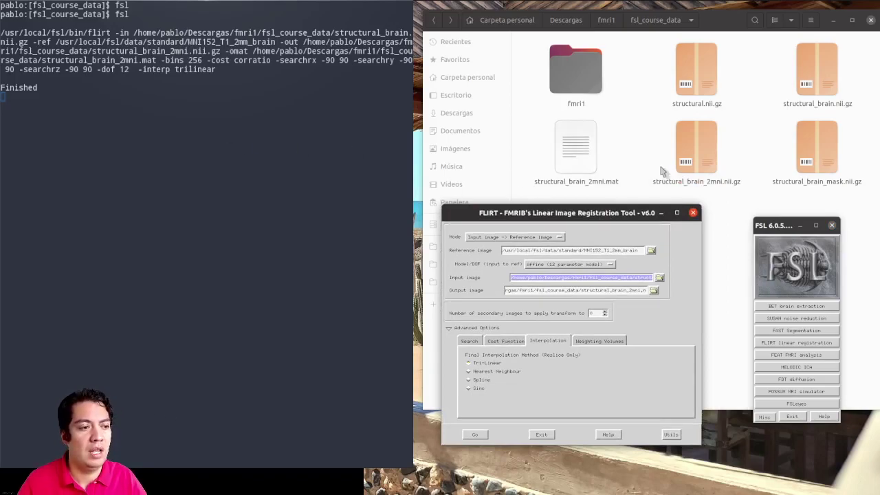
{"action": "key", "text": "super"}
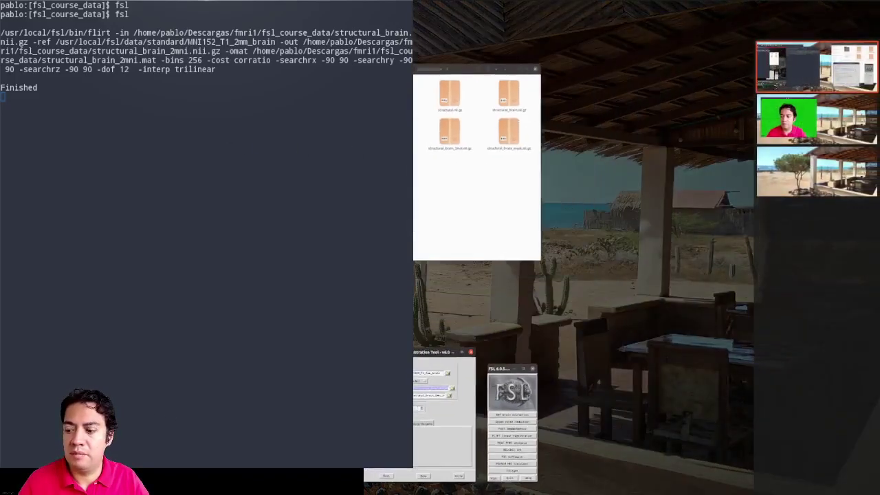
{"action": "left_click", "coordinate": [442, 193]}
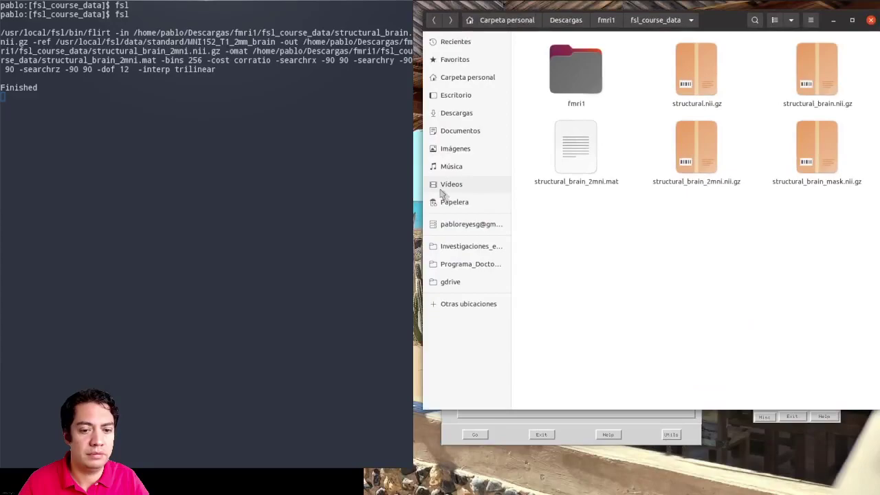
Step: Open structural.nii.gz from the fsl_course_data folder in ITK-SNAP
{"action": "left_click", "coordinate": [815, 150]}
{"action": "left_click", "coordinate": [696, 155]}
{"action": "right_click", "coordinate": [698, 77]}
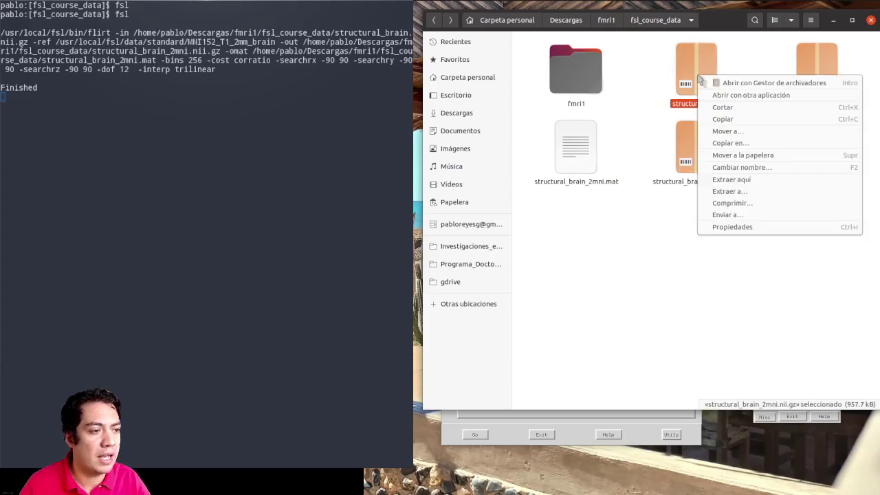
{"action": "left_click", "coordinate": [721, 90]}
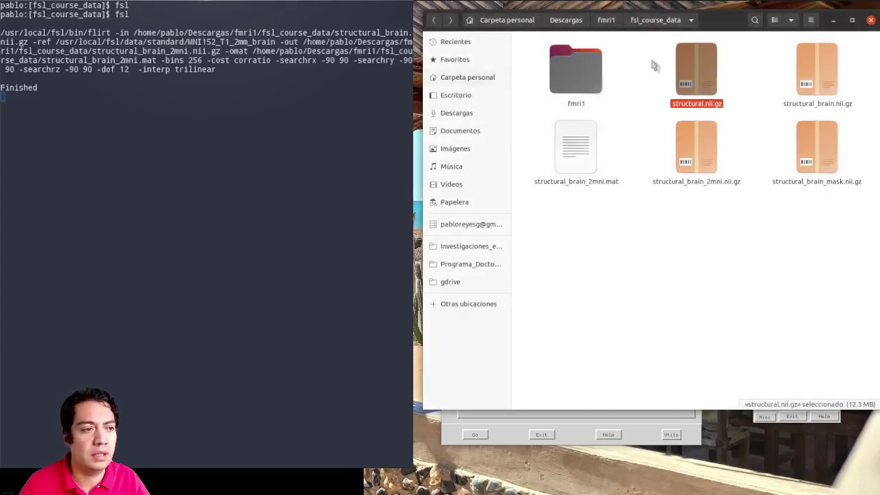
{"action": "right_click", "coordinate": [698, 83]}
{"action": "left_click", "coordinate": [748, 91]}
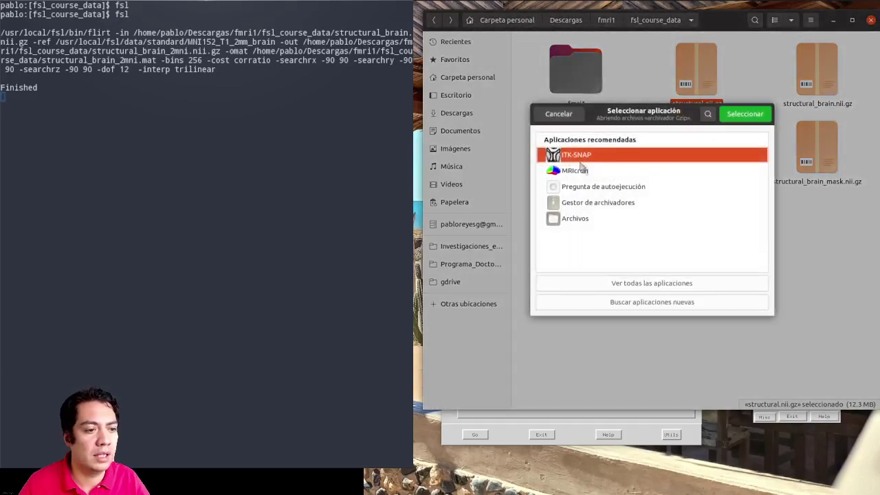
{"action": "left_click", "coordinate": [754, 114]}
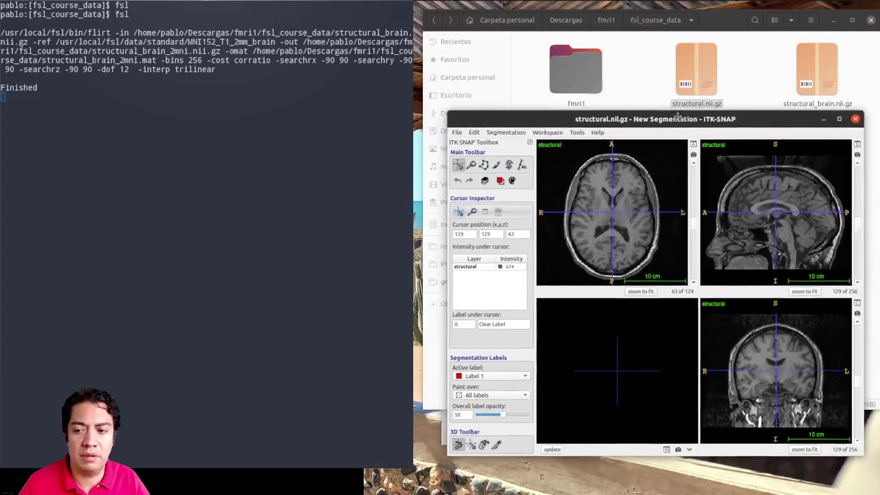
{"action": "left_click_drag", "start_coordinate": [677, 118], "coordinate": [671, 126]}
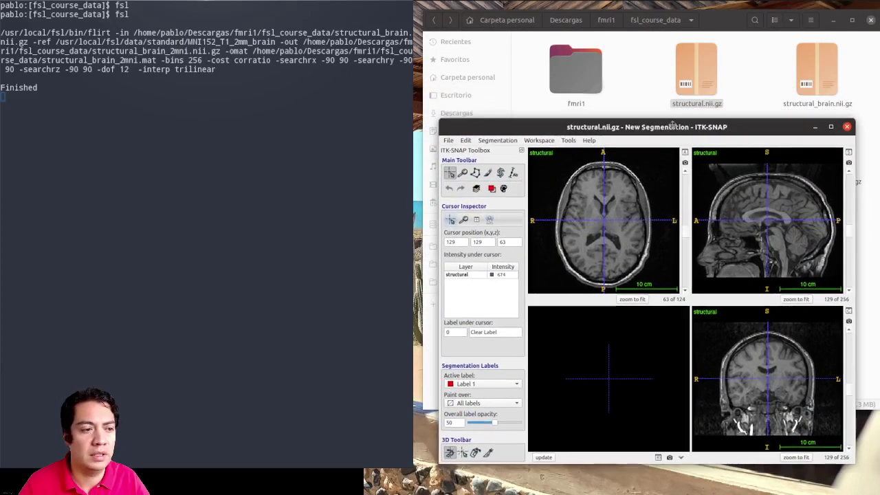
Step: Try to open structural_brain_2mni.nii.gz from the file manager
{"action": "left_click", "coordinate": [658, 88]}
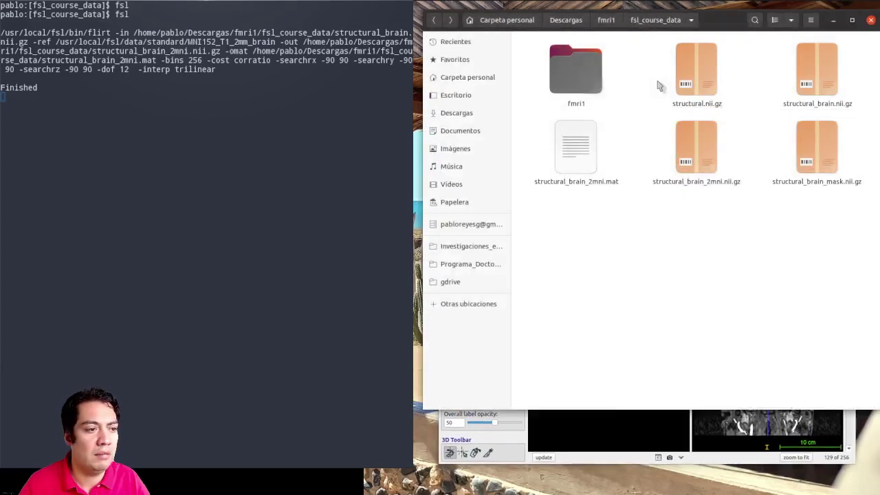
{"action": "right_click", "coordinate": [694, 160]}
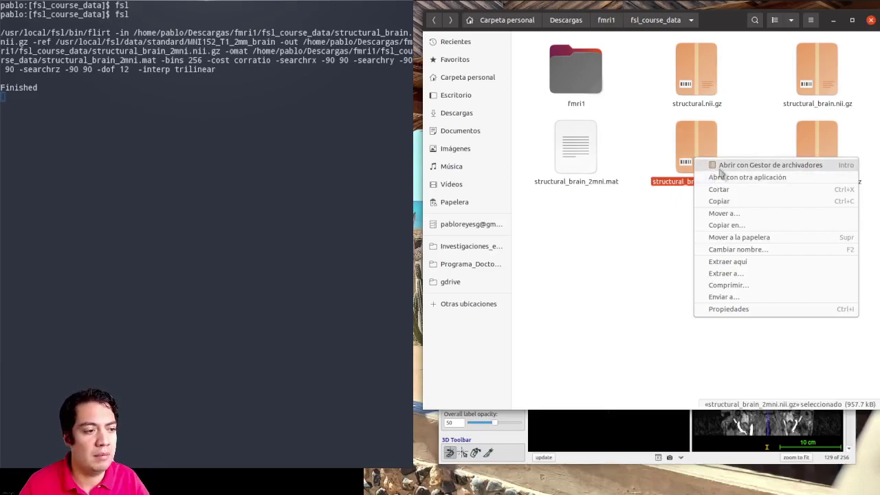
{"action": "left_click", "coordinate": [719, 169]}
Step: Switch to ITK-SNAP and add structural_brain_2mni.nii.gz from fsl_course_data as a separate additional image beside the structural scan
{"action": "left_click", "coordinate": [632, 457]}
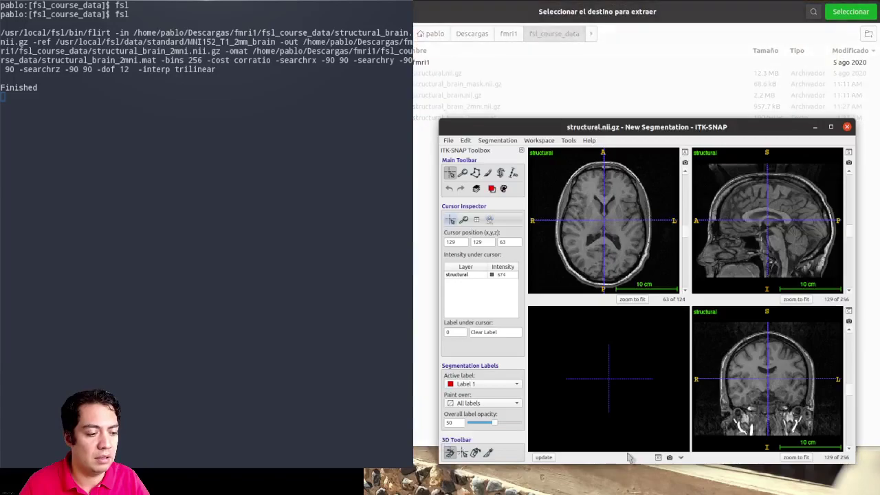
{"action": "left_click", "coordinate": [449, 140]}
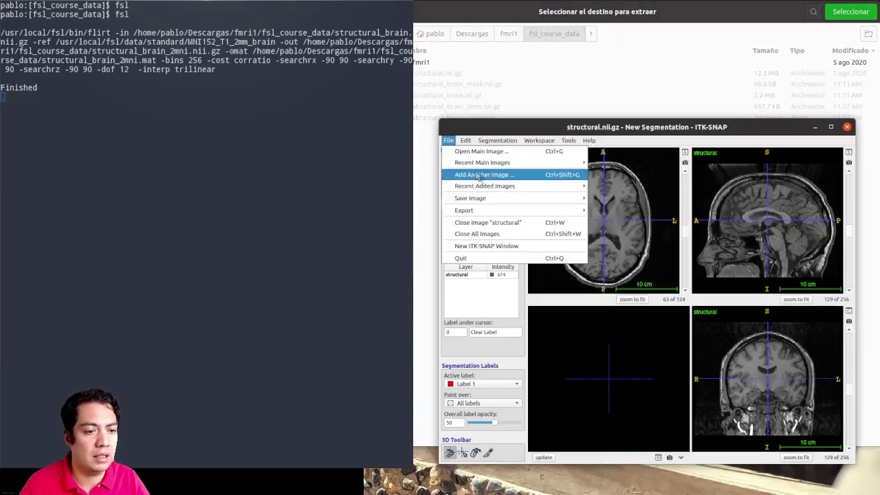
{"action": "left_click", "coordinate": [474, 173]}
{"action": "left_click", "coordinate": [693, 284]}
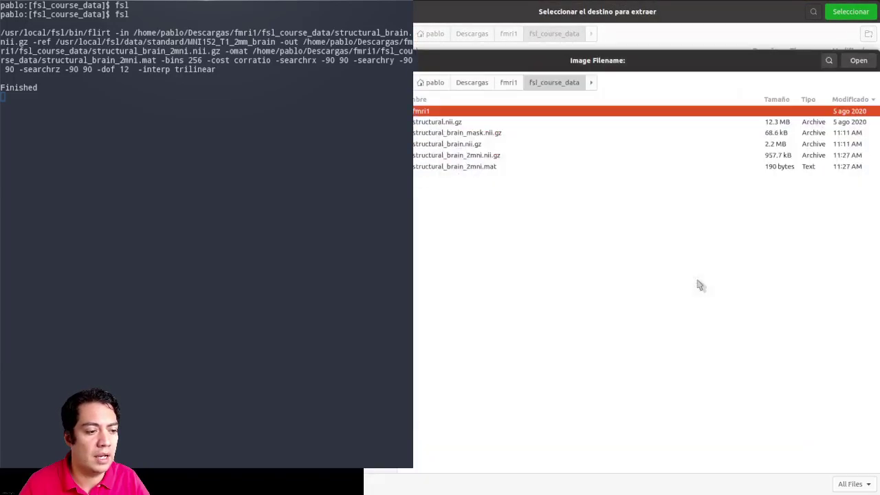
{"action": "left_click", "coordinate": [466, 156]}
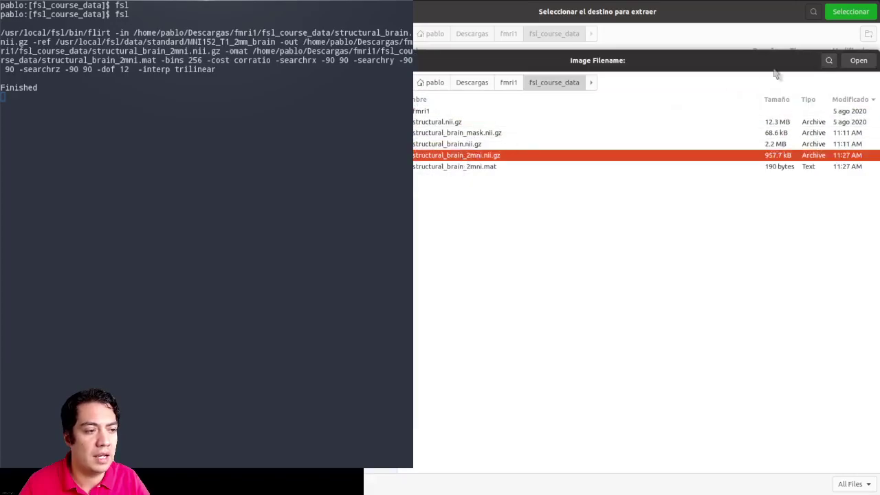
{"action": "left_click", "coordinate": [856, 62]}
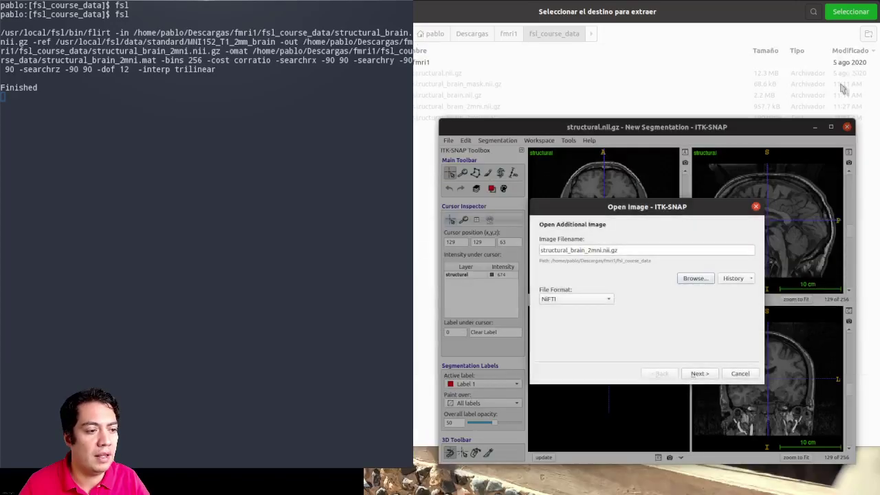
{"action": "left_click", "coordinate": [697, 374]}
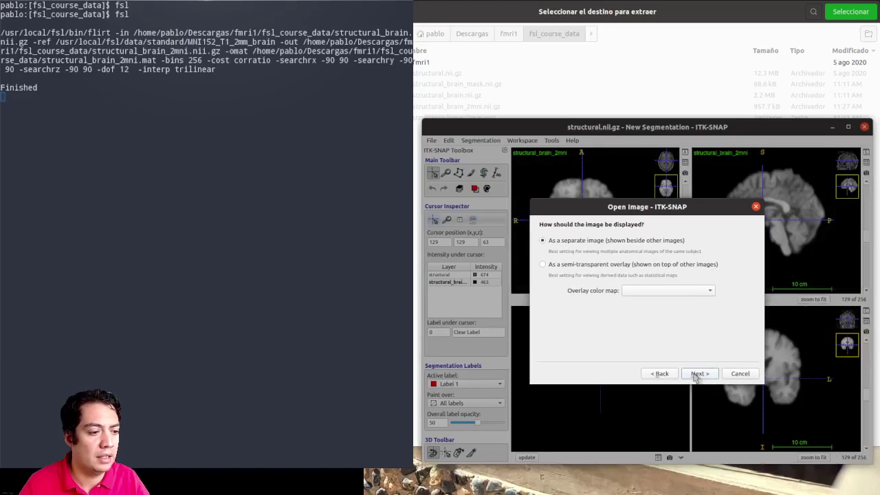
{"action": "left_click", "coordinate": [697, 374]}
{"action": "left_click", "coordinate": [698, 374]}
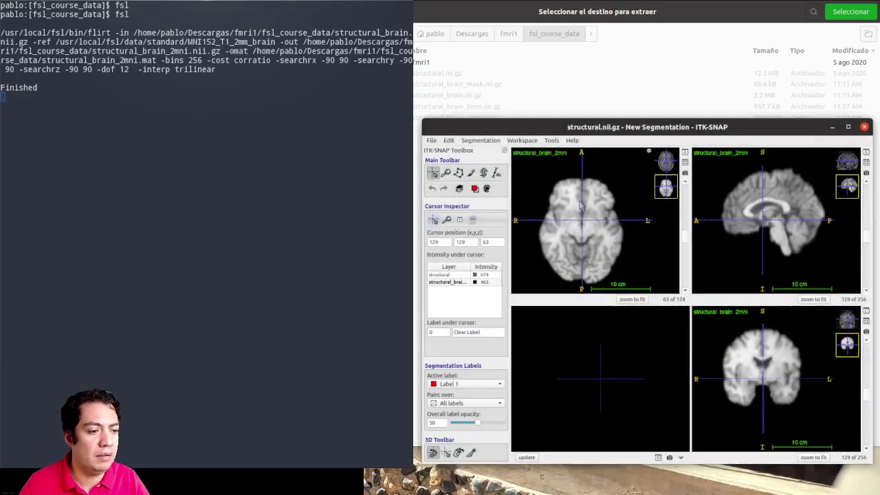
Step: Enlarge the ITK-SNAP window, compare the original structural image with the registered brain, and inspect the registered brain around the ventricles
{"action": "left_click_drag", "start_coordinate": [531, 130], "coordinate": [524, 72]}
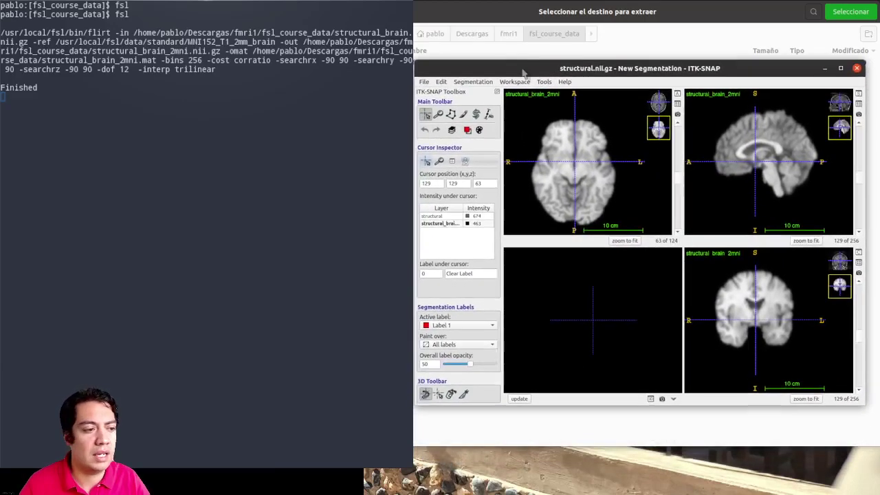
{"action": "left_click_drag", "start_coordinate": [414, 406], "coordinate": [327, 434]}
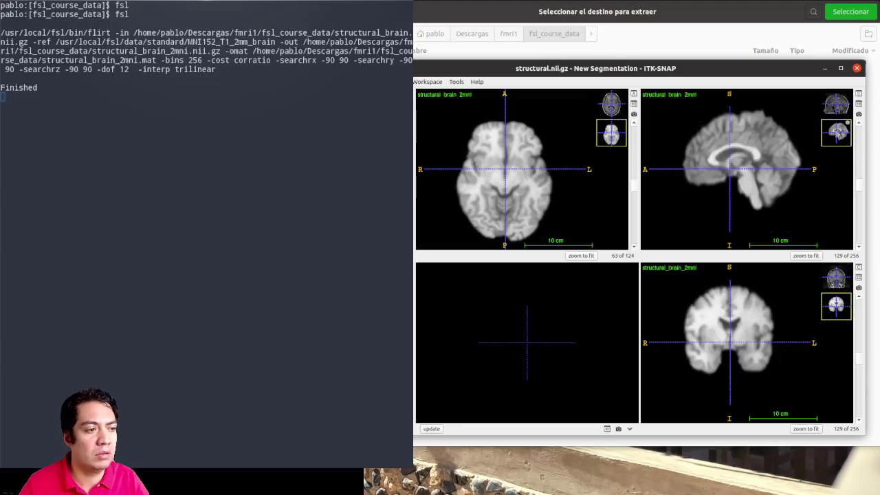
{"action": "left_click", "coordinate": [836, 104]}
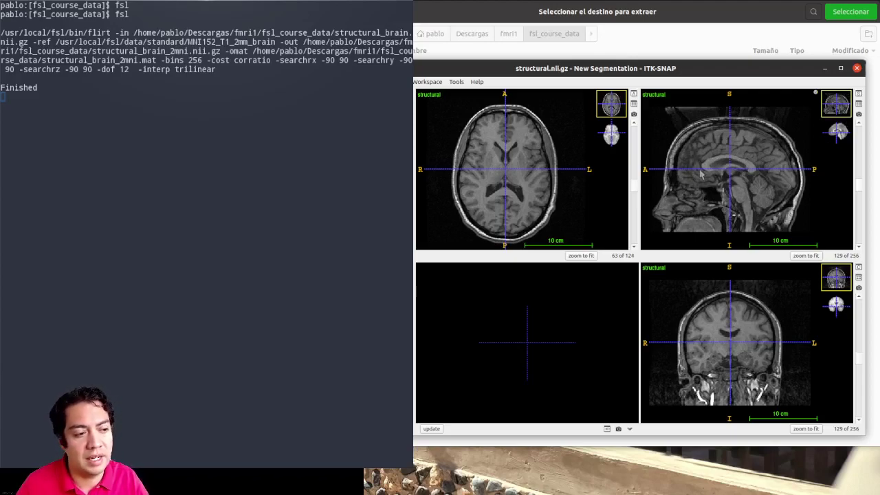
{"action": "left_click", "coordinate": [836, 132]}
{"action": "left_click", "coordinate": [762, 173]}
{"action": "left_click_drag", "start_coordinate": [769, 174], "coordinate": [732, 151]}
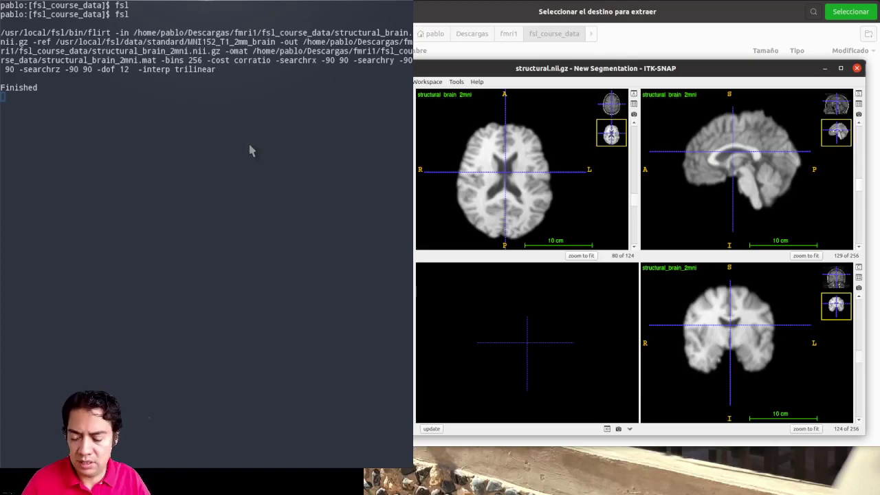
Step: Switch to FLIRT, set the final interpolation method to Nearest Neighbour, and rerun the registration with the same input and output
{"action": "key", "text": "alt+Tab"}
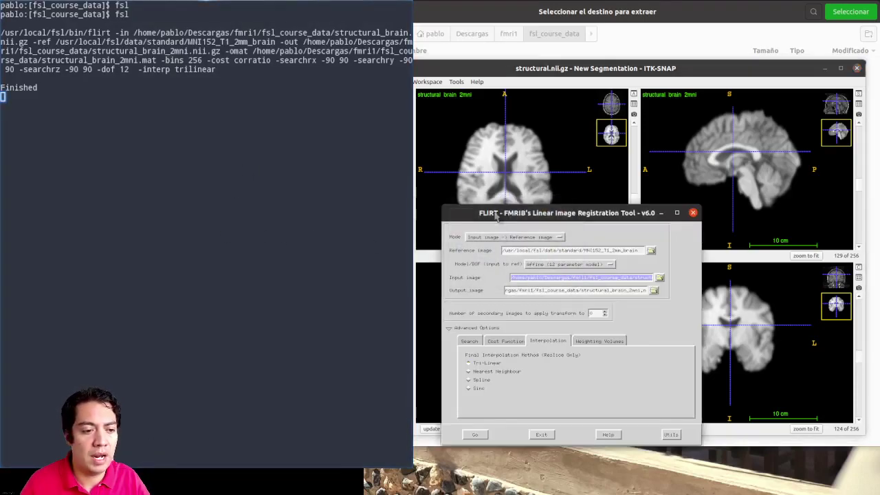
{"action": "left_click_drag", "start_coordinate": [497, 216], "coordinate": [260, 169]}
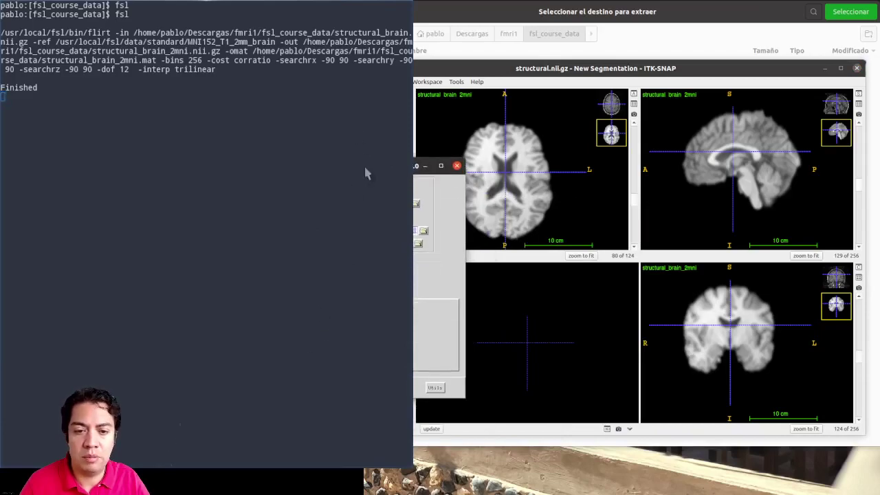
{"action": "left_click_drag", "start_coordinate": [433, 166], "coordinate": [700, 170]}
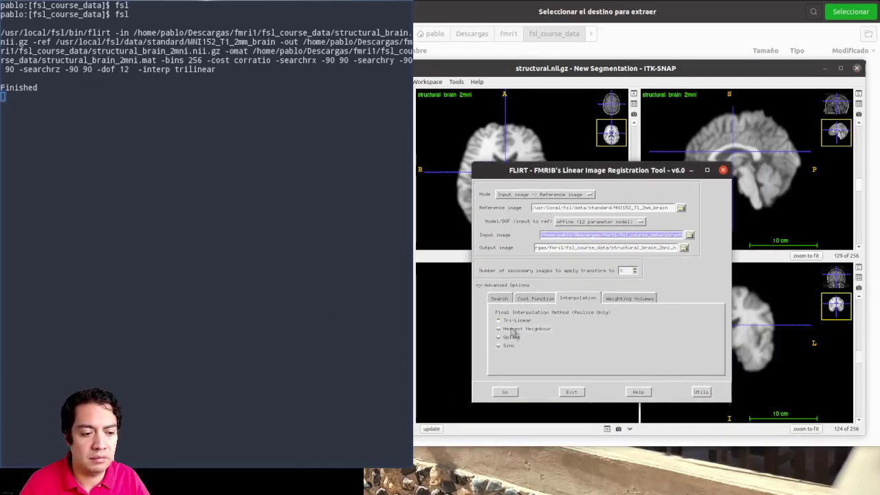
{"action": "left_click", "coordinate": [506, 393]}
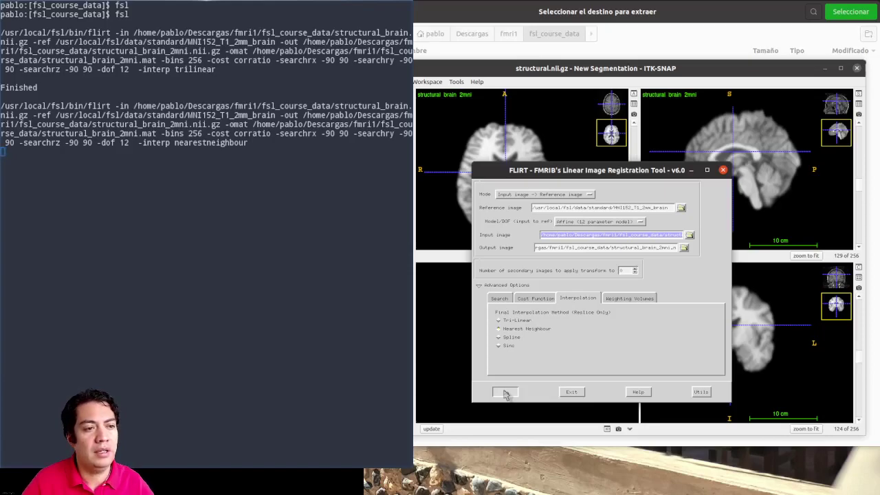
Step: Return to ITK-SNAP and choose the regenerated structural_brain_2mni.nii.gz from fsl_course_data as another additional image
{"action": "left_click", "coordinate": [686, 34]}
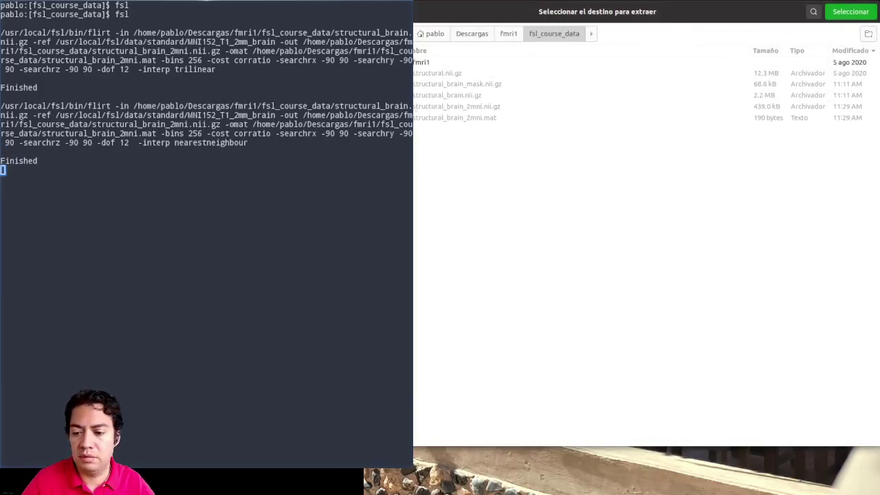
{"action": "key", "text": "alt+Tab"}
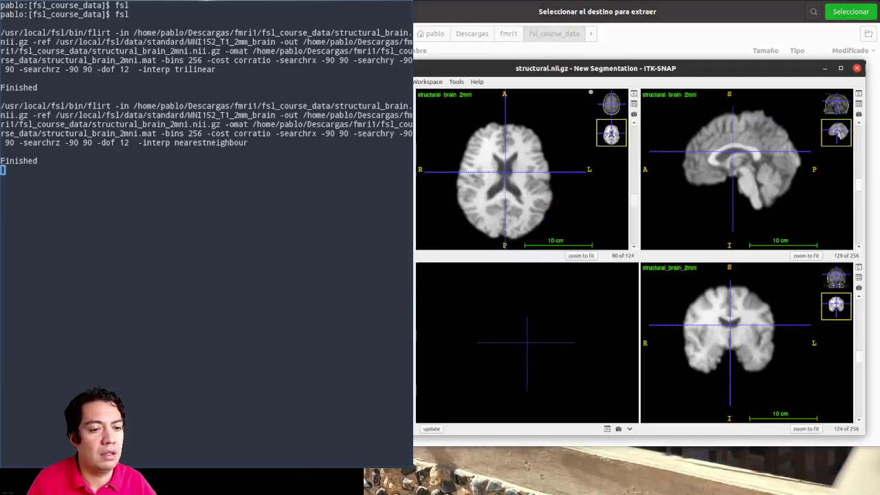
{"action": "key", "text": "alt+f"}
{"action": "key", "text": "Down"}
{"action": "key", "text": "Return"}
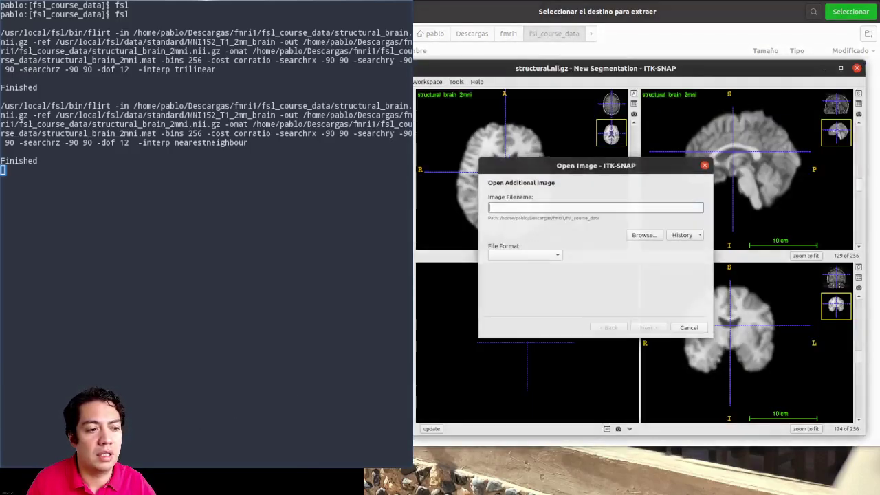
{"action": "left_click", "coordinate": [644, 236]}
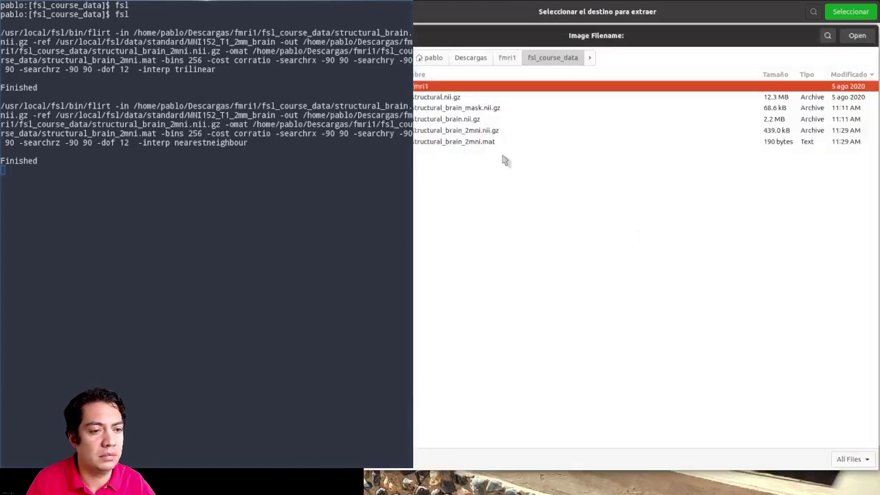
{"action": "left_click", "coordinate": [480, 132]}
{"action": "left_click", "coordinate": [859, 37]}
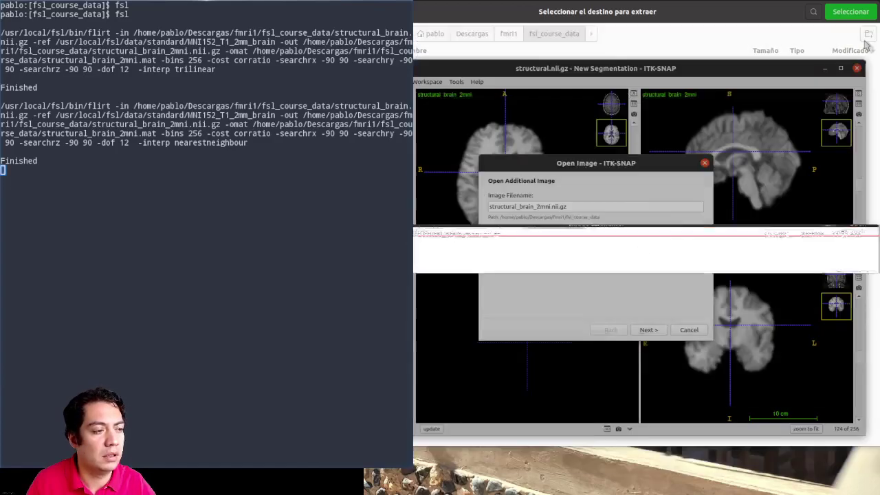